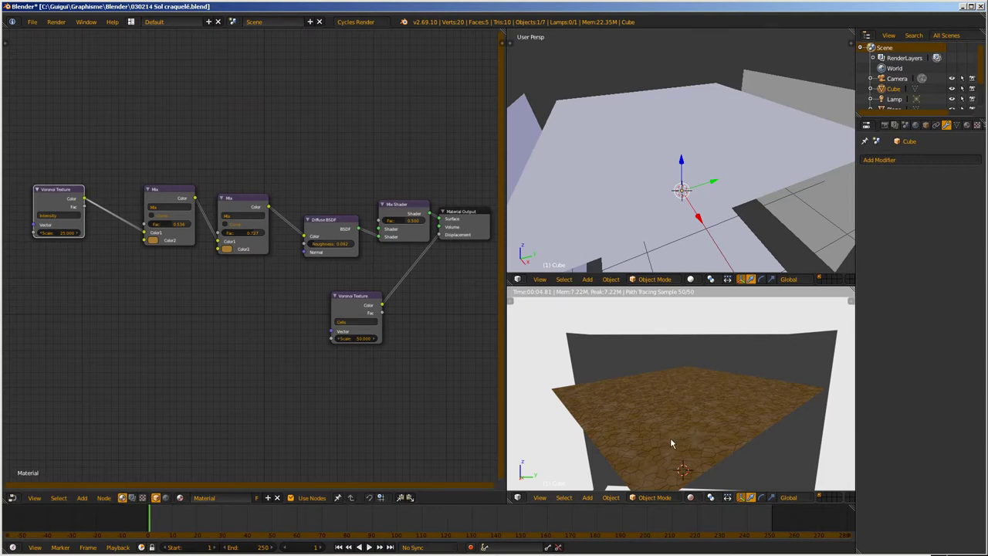
- Move the Diffuse BSDF node slightly closer to the second Mix node
left_click_drag(326, 215, 320, 205)
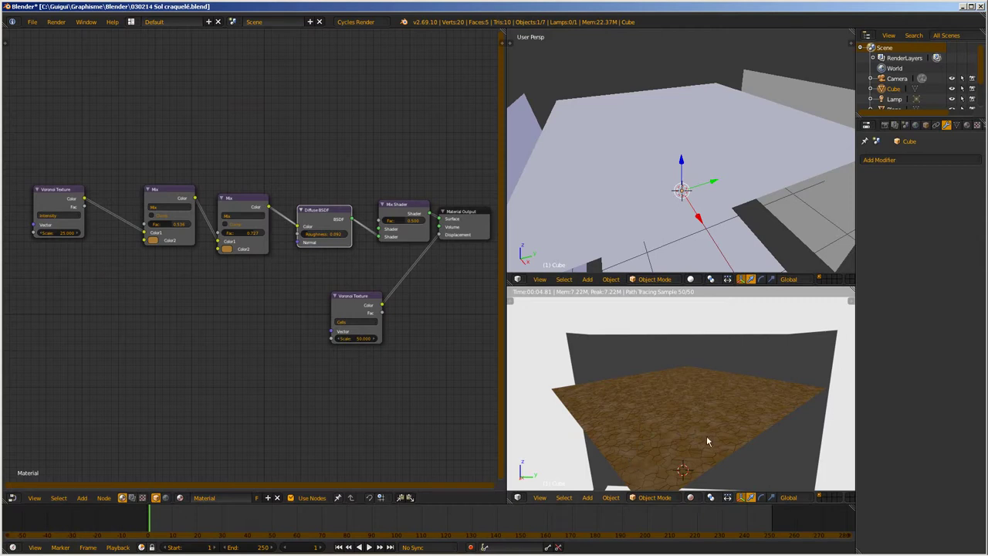
scroll(691, 456, "up", 4)
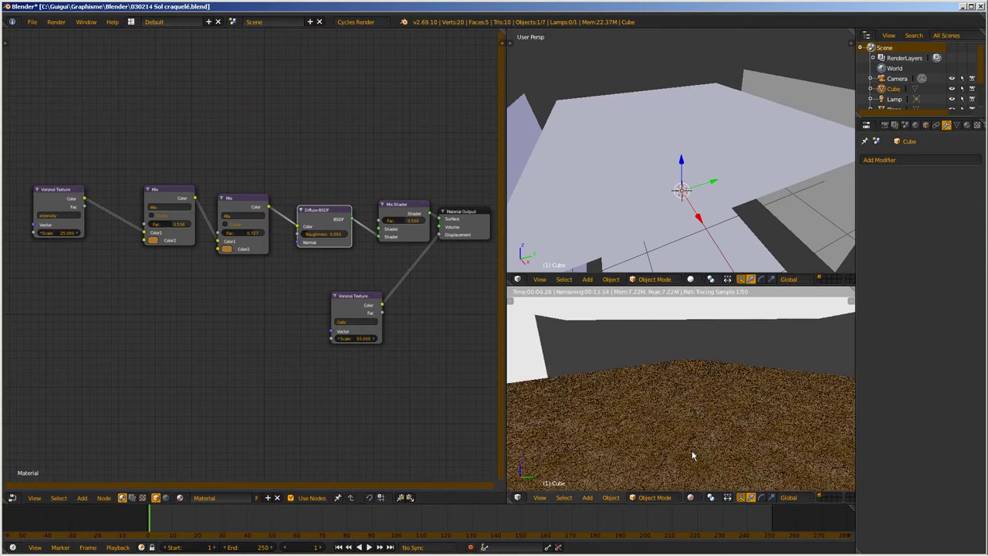
scroll(694, 457, "up", 1)
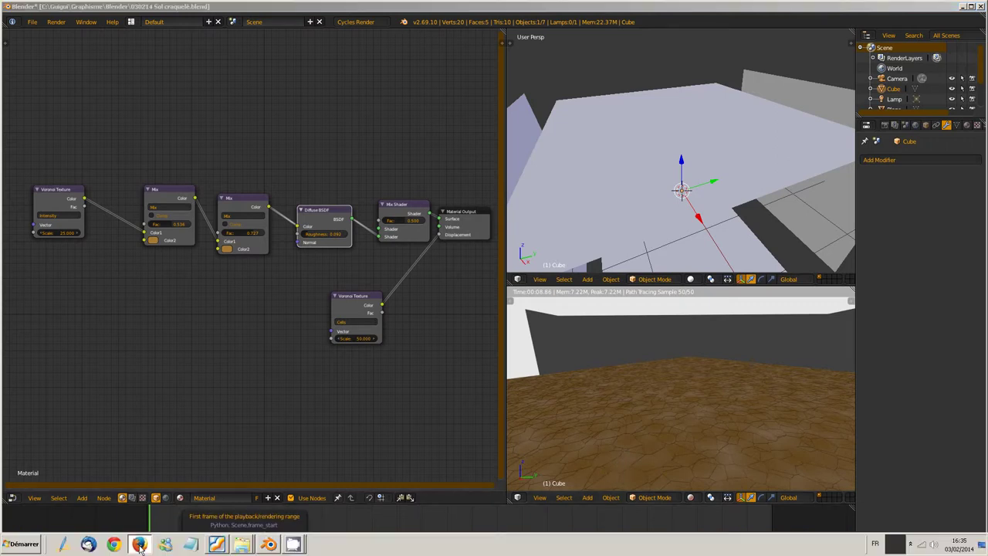
- Switch to Firefox and search YouTube for "voronoi diagram"
left_click(140, 545)
left_click(256, 7)
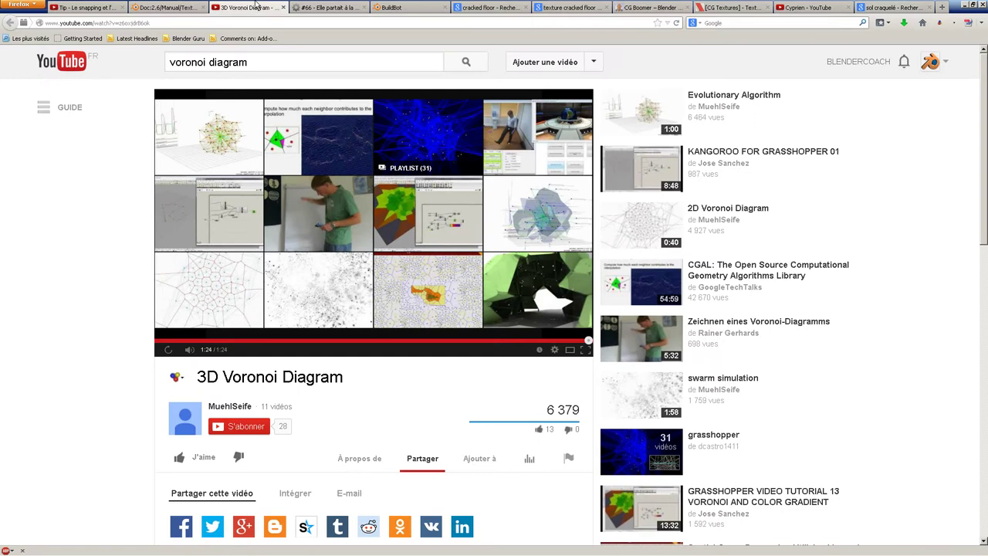
left_click(464, 62)
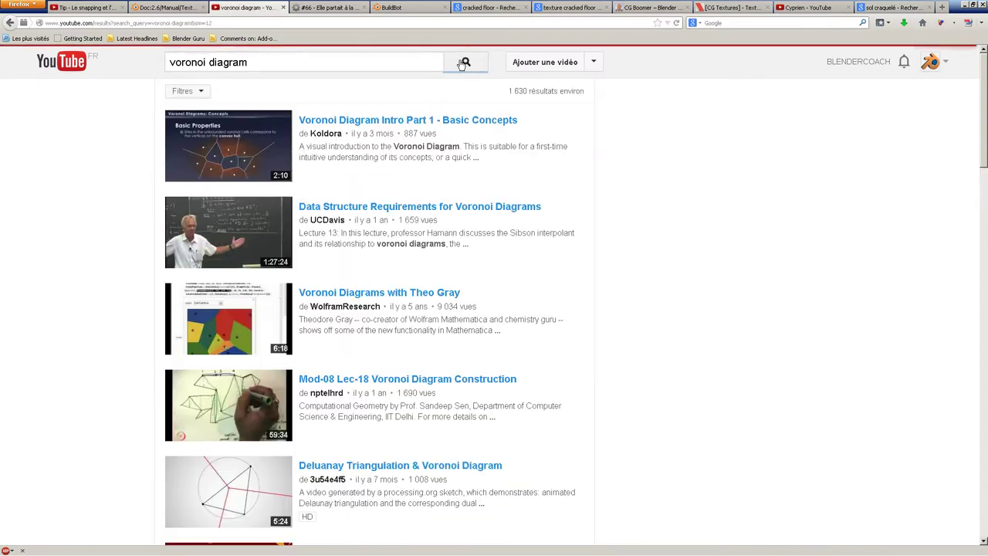
- Examine the Voronoi diagram video results for thumbnails that illustrate cell patterns in 2D and 3D
scroll(249, 231, "down", 10)
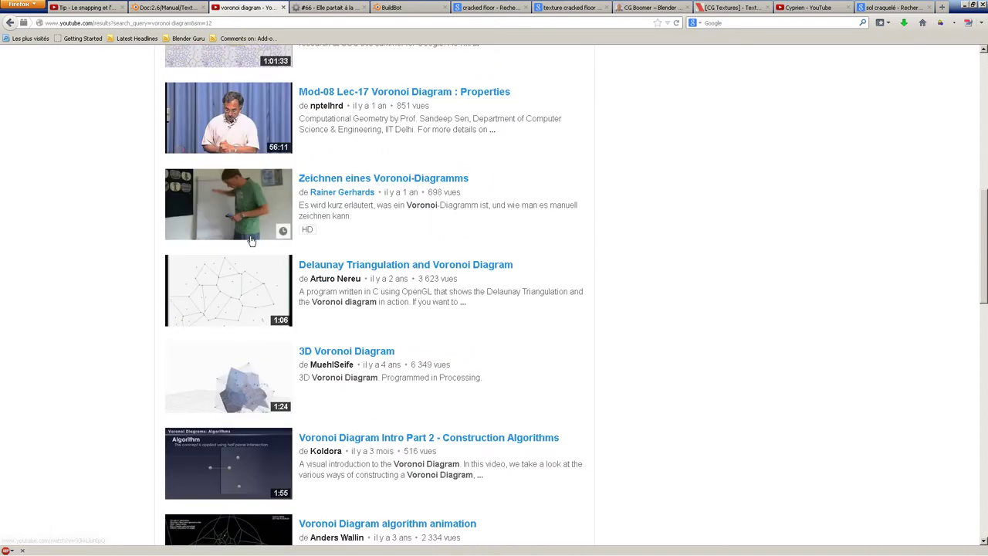
scroll(251, 241, "down", 6)
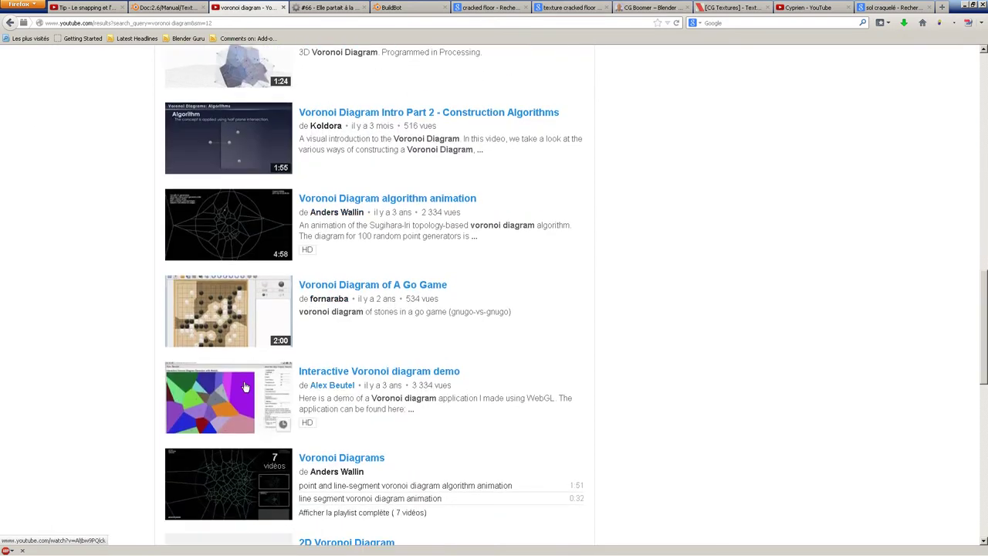
scroll(245, 386, "up", 9)
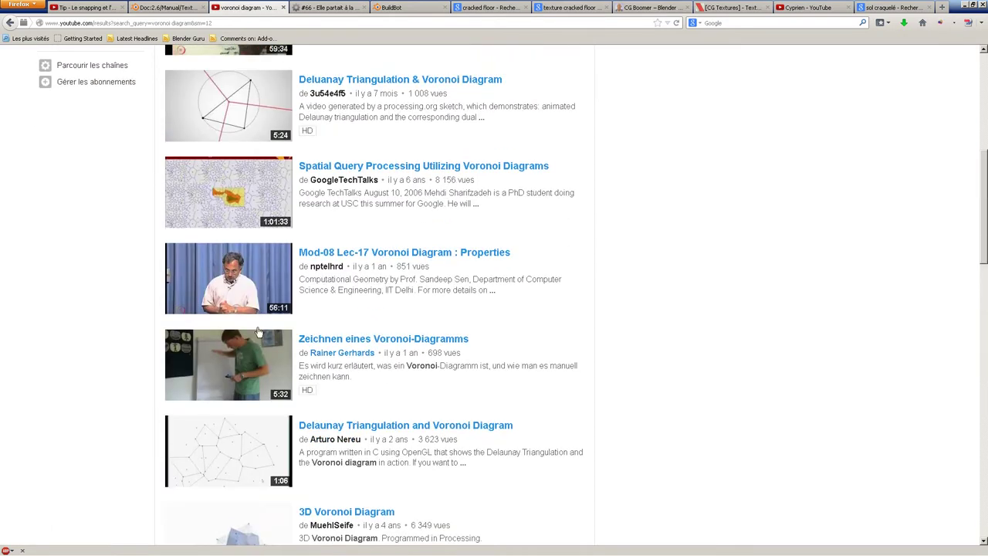
scroll(259, 332, "up", 8)
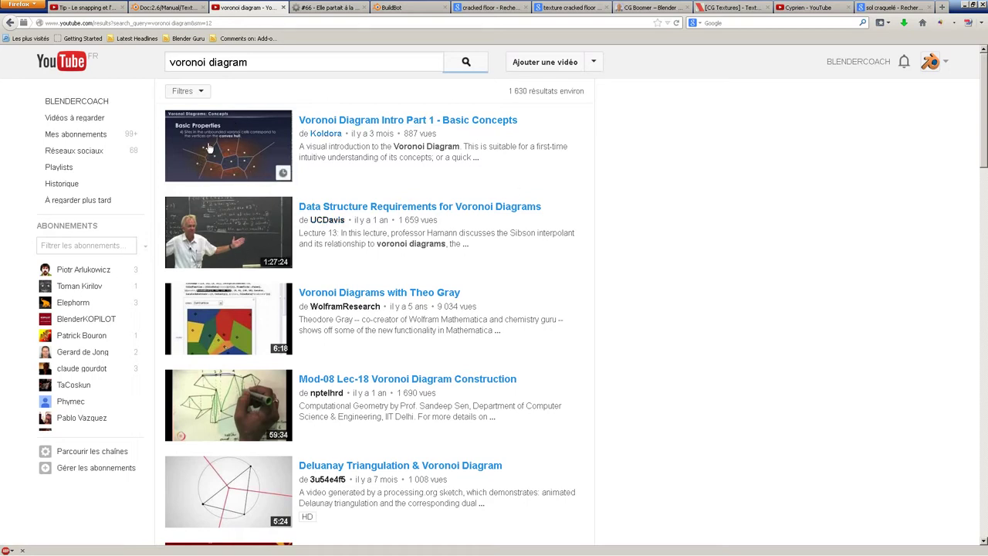
scroll(318, 292, "down", 4)
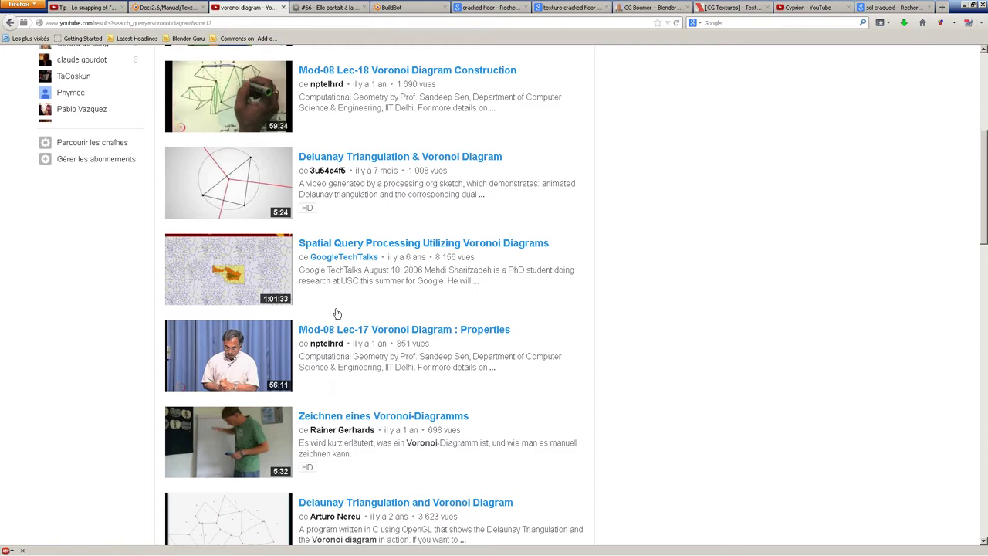
scroll(346, 287, "down", 4)
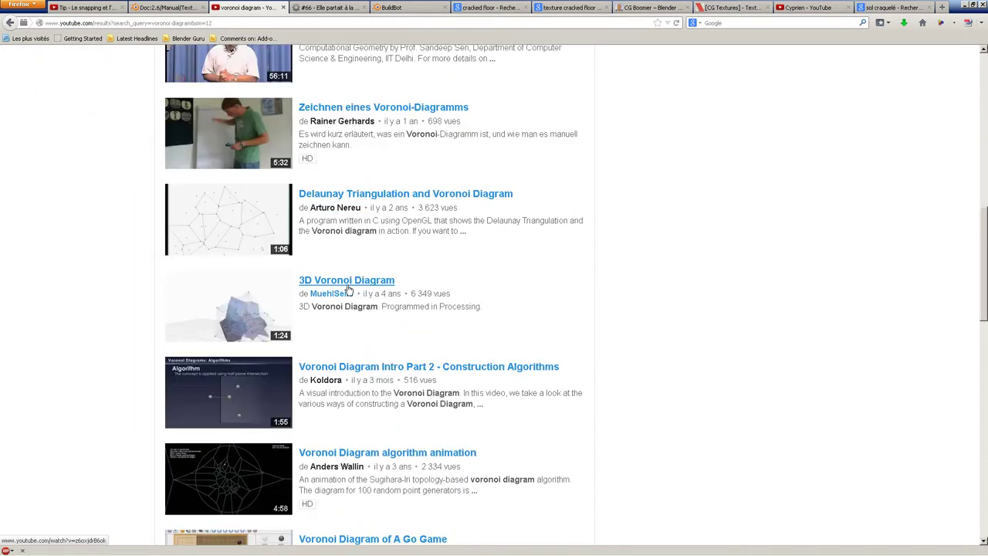
scroll(348, 289, "down", 3)
scroll(355, 262, "up", 4)
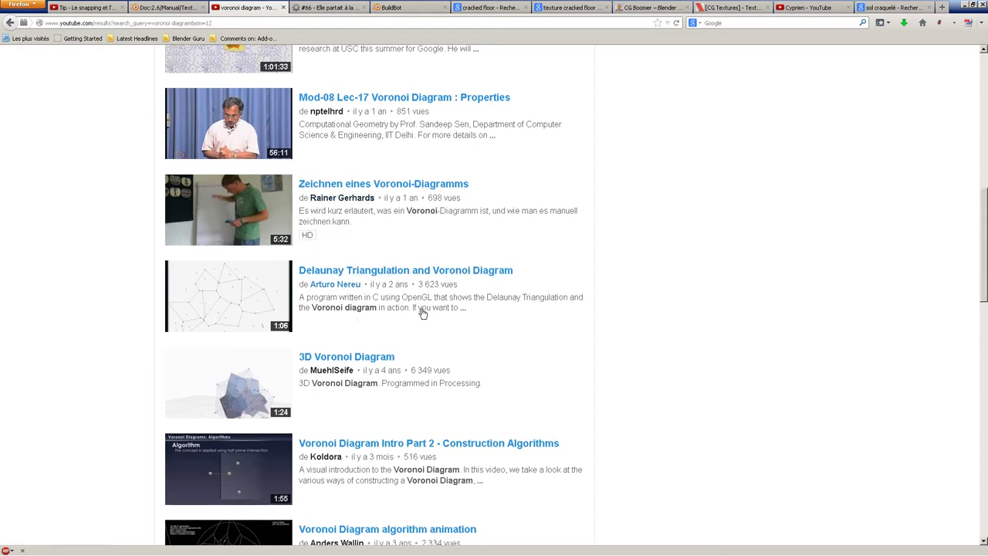
scroll(418, 310, "down", 5)
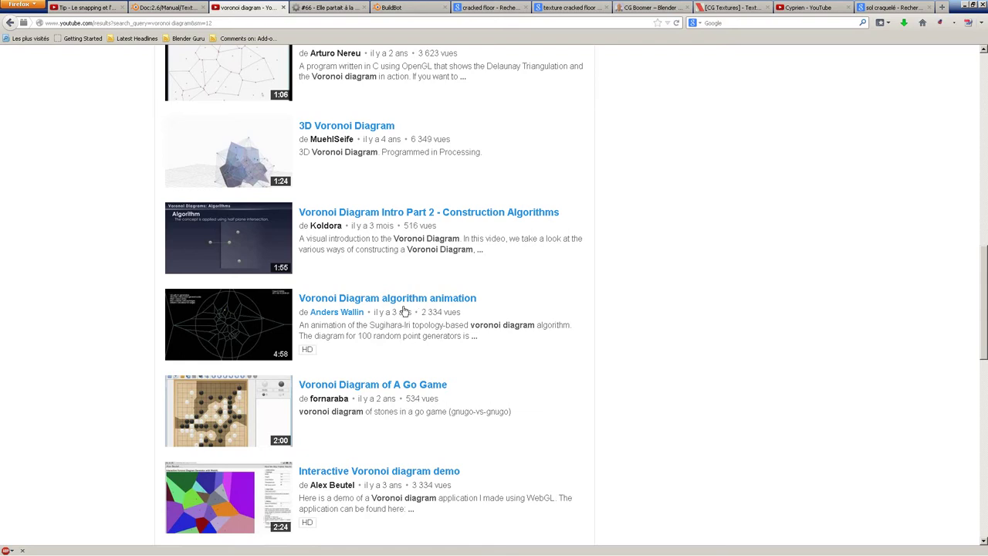
scroll(410, 301, "up", 3)
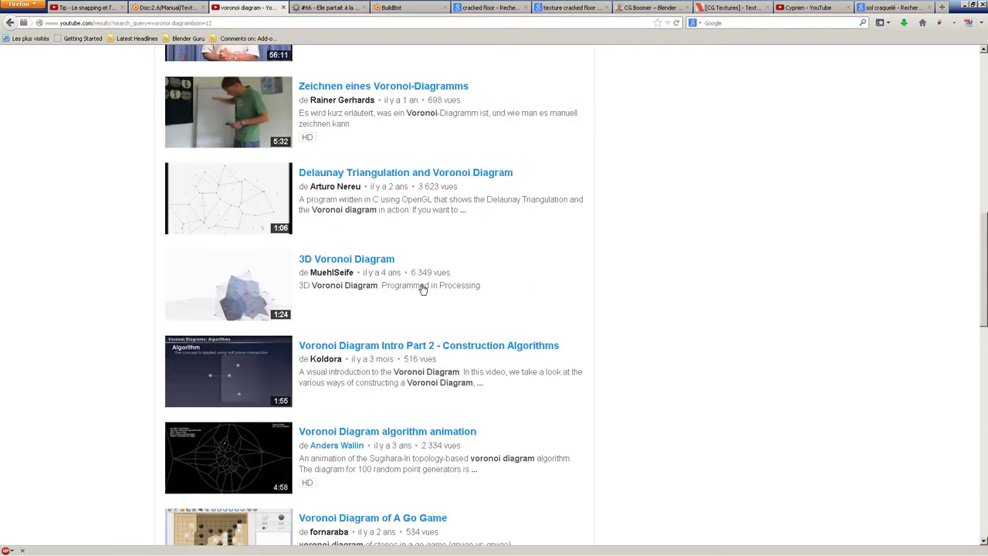
scroll(421, 309, "down", 5)
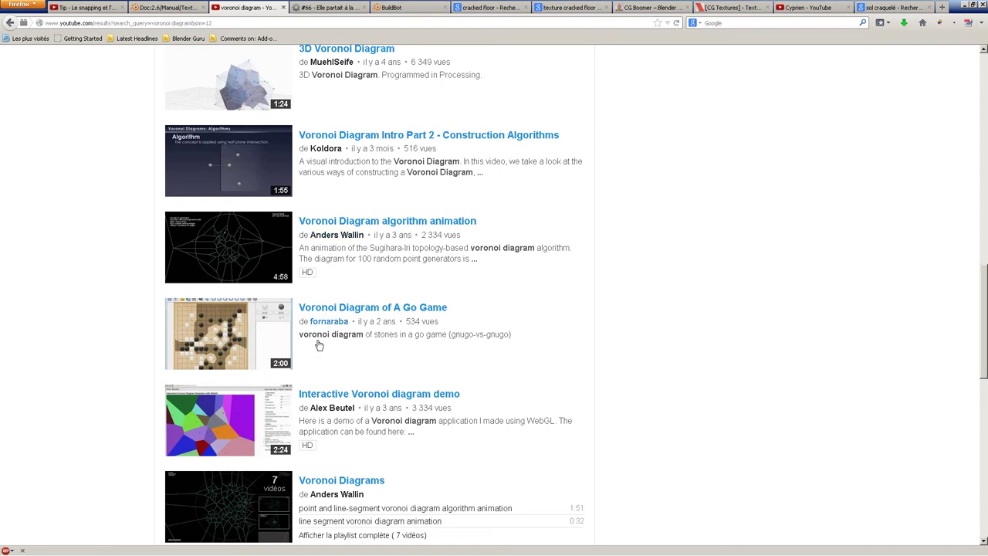
mouse_move(255, 319)
scroll(317, 360, "down", 5)
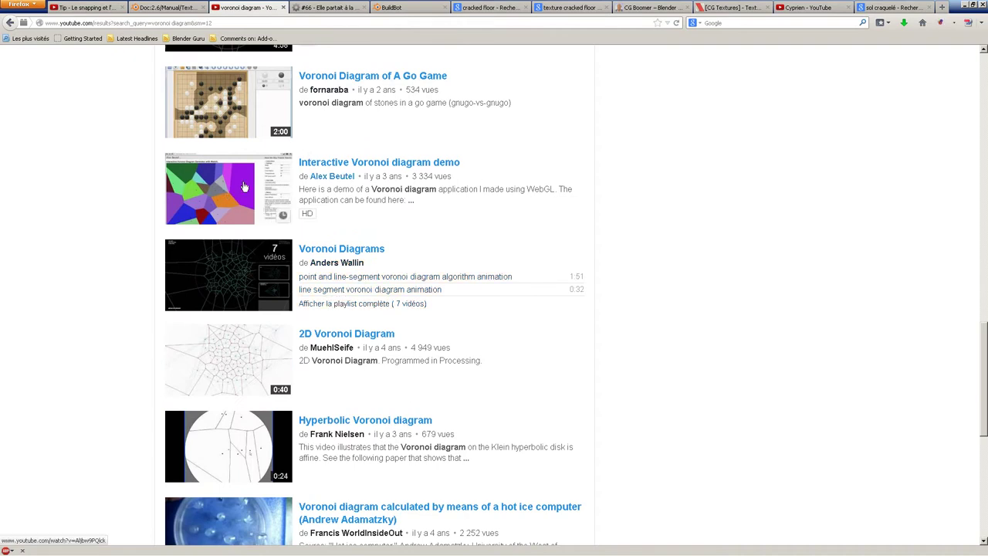
scroll(324, 239, "down", 6)
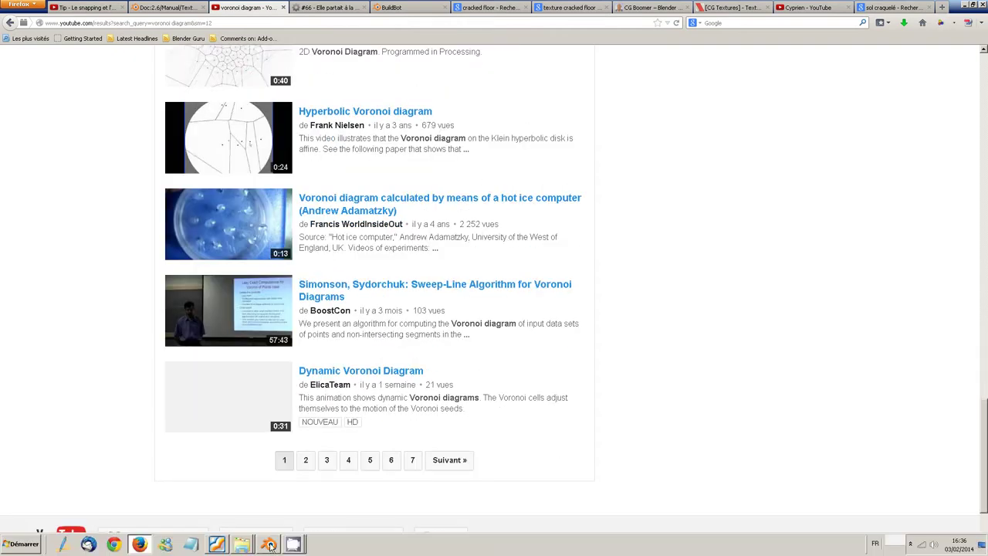
- Switch to Blender, try a different scale on the Voronoi Texture feeding the displacement, and set it back to 50
left_click(270, 549)
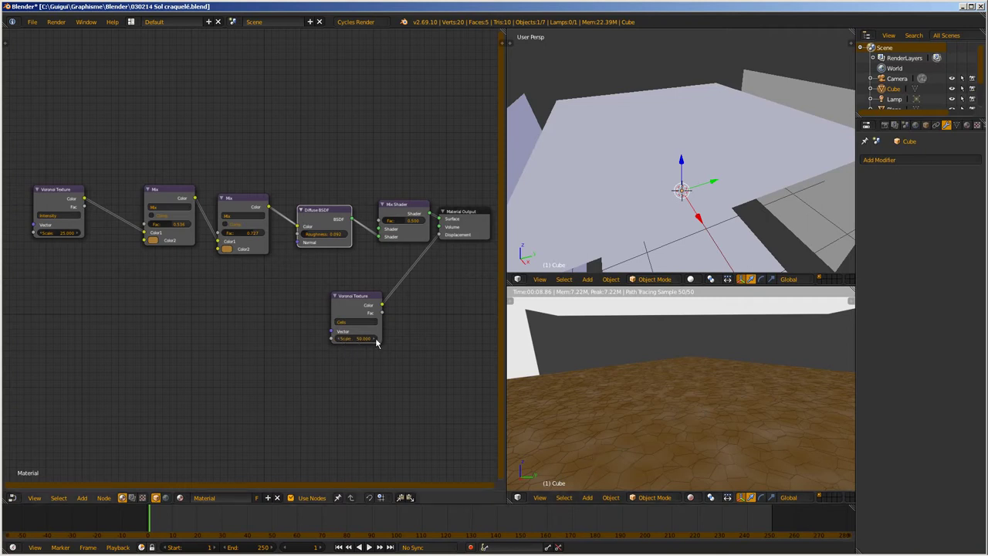
scroll(349, 343, "up", 3)
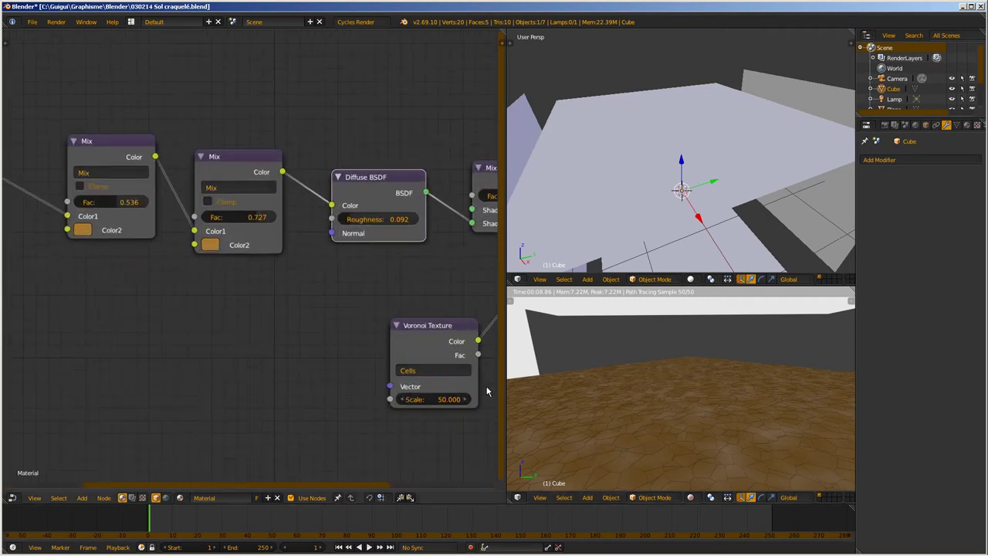
scroll(488, 393, "right", 2, "ctrl")
mouse_move(378, 402)
left_mouse_down()
mouse_move(328, 399)
mouse_move(359, 403)
left_mouse_up()
left_click(384, 402)
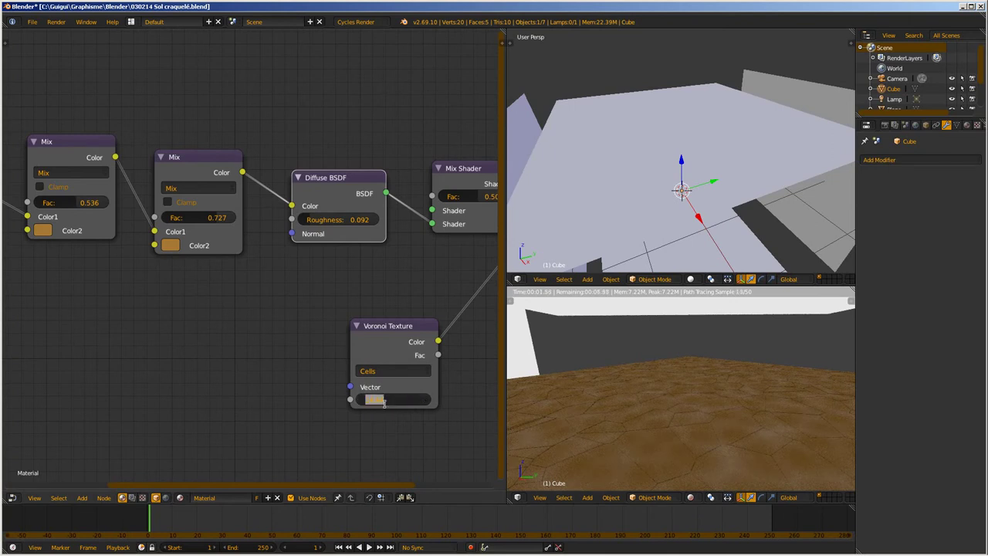
type("6")
type("0")
key("Return")
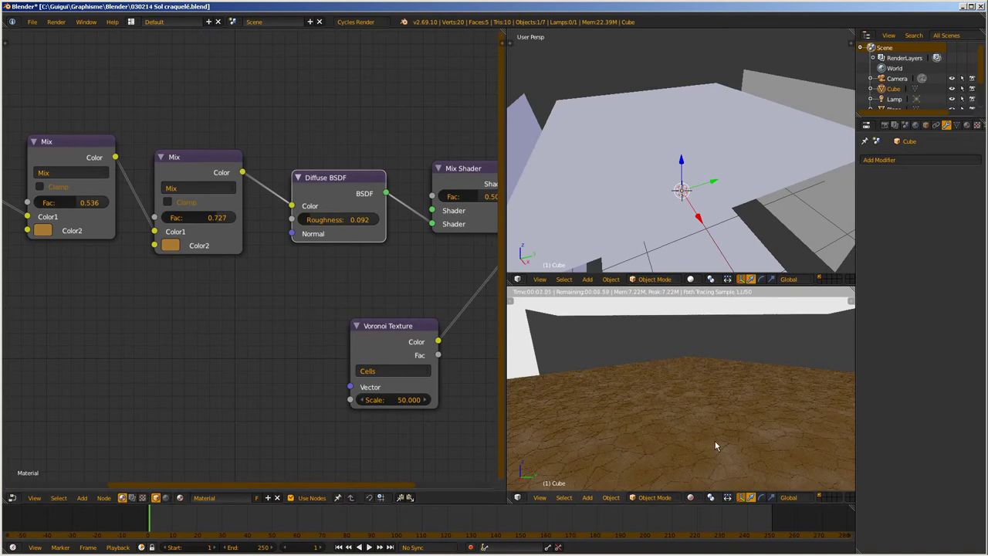
scroll(247, 287, "down", 3)
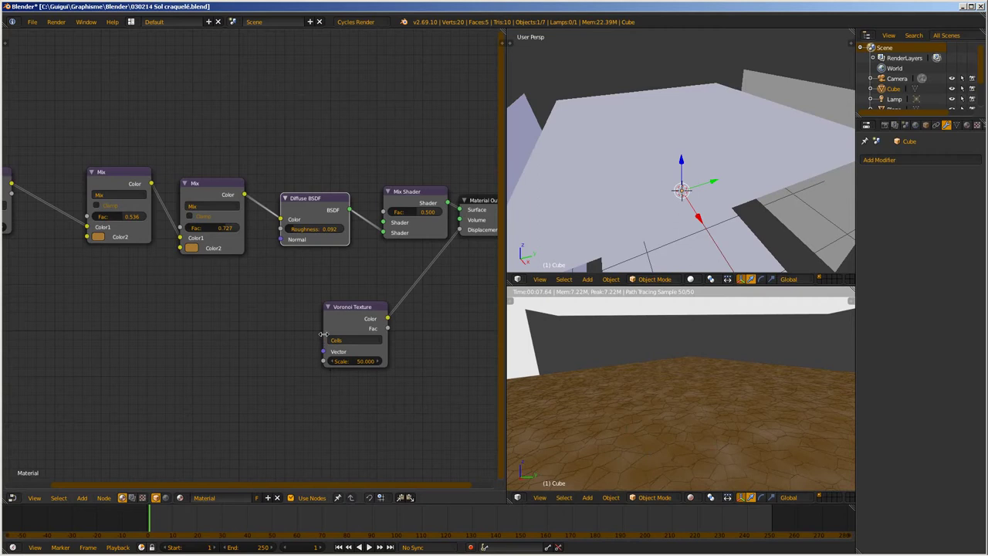
- Switch to Firefox and search YouTube for "blender fracture"
left_click(139, 544)
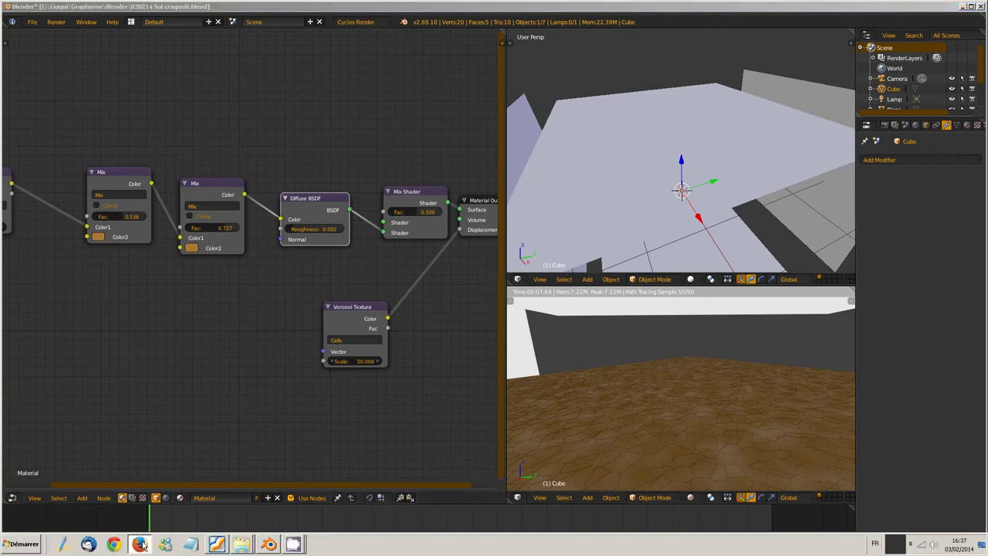
scroll(168, 97, "up", 20)
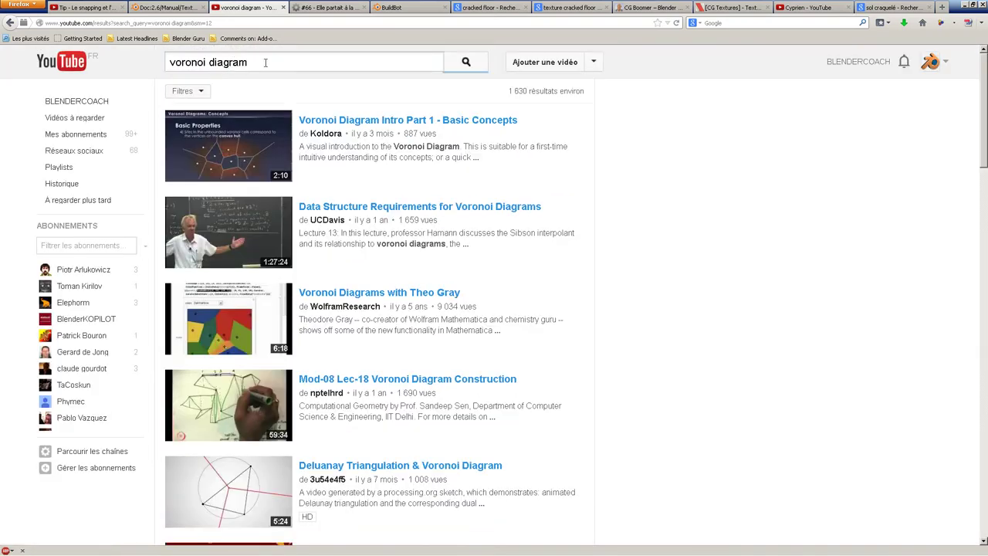
type("blend")
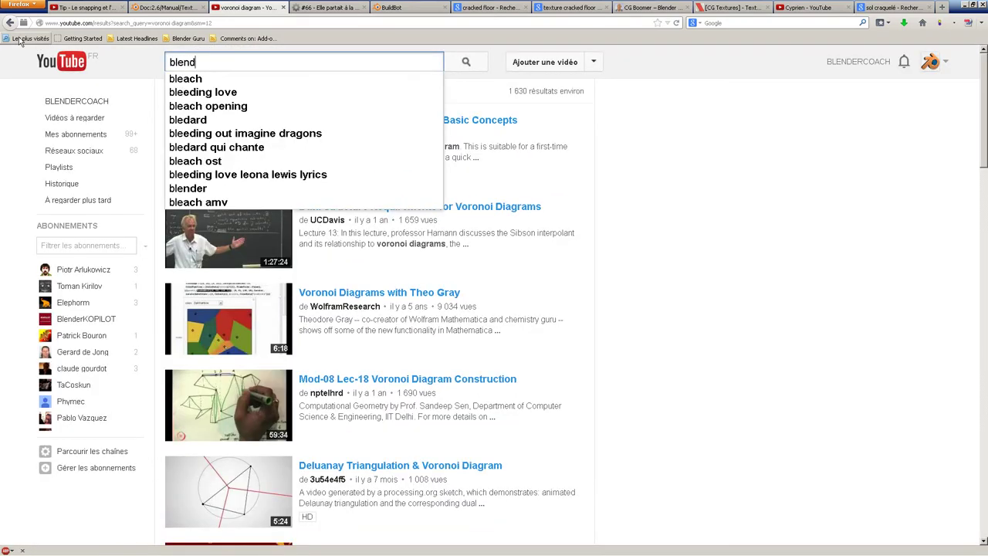
type("er fracture")
key("Return")
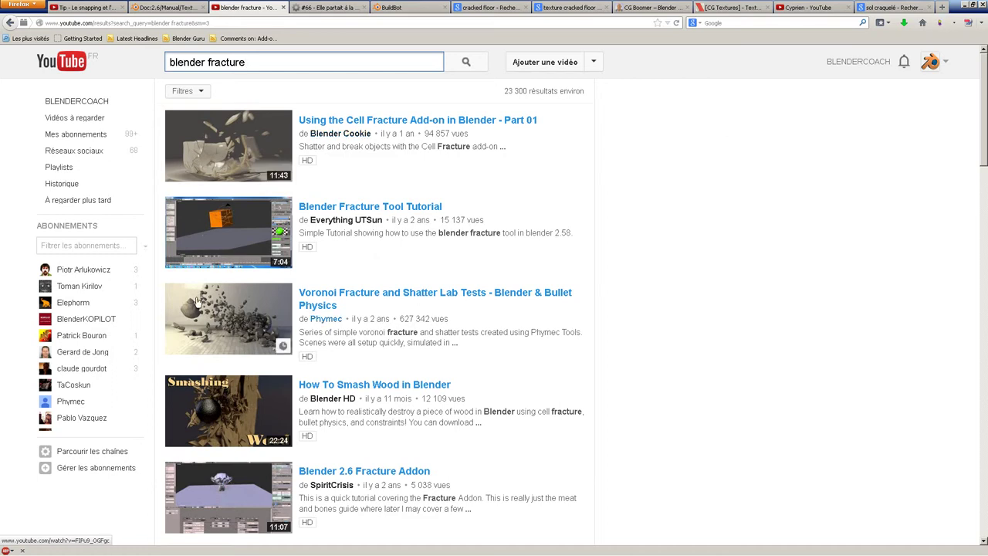
- Examine the fracture video results for examples of Voronoi-shattered objects and switch back to Blender
scroll(263, 328, "down", 4)
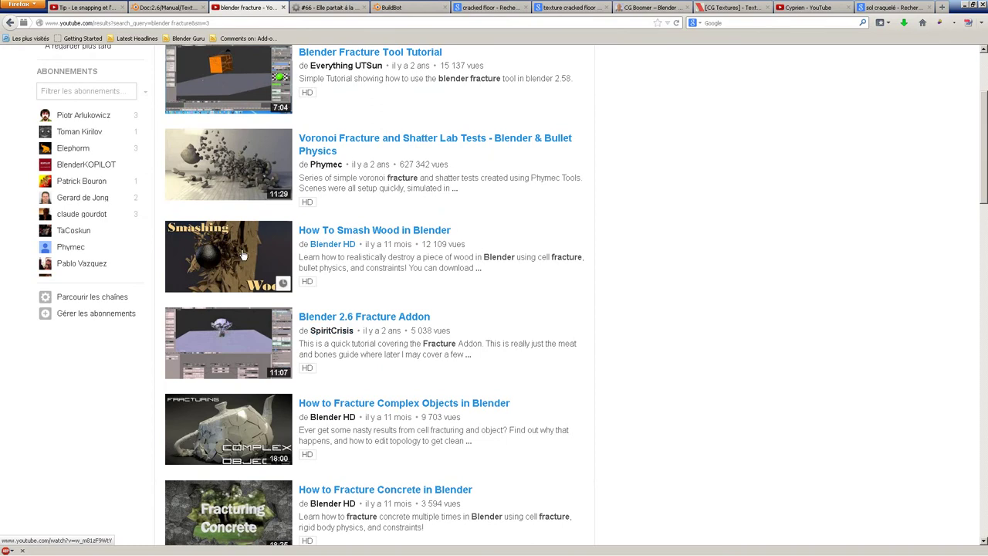
scroll(152, 144, "down", 8)
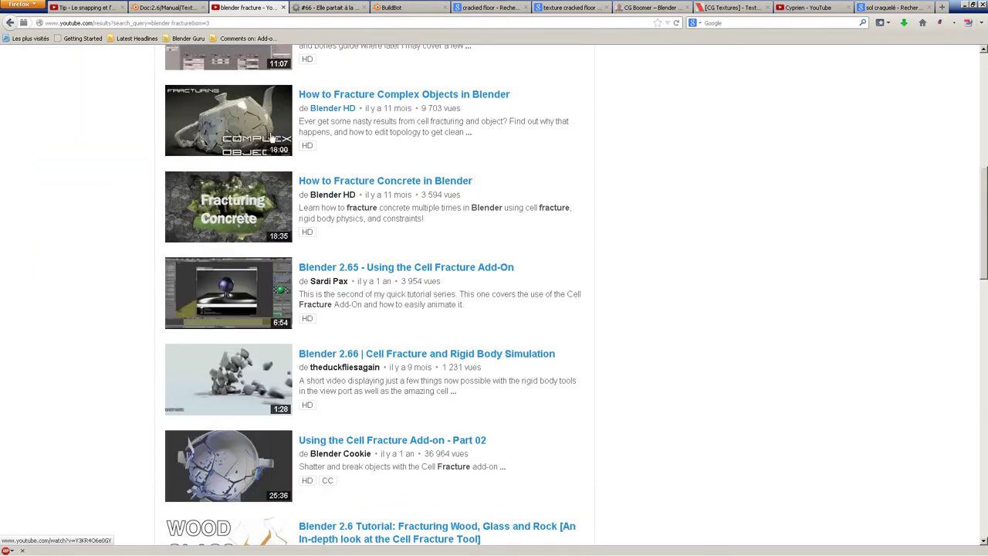
scroll(224, 232, "up", 4)
scroll(263, 246, "down", 4)
scroll(280, 241, "down", 5)
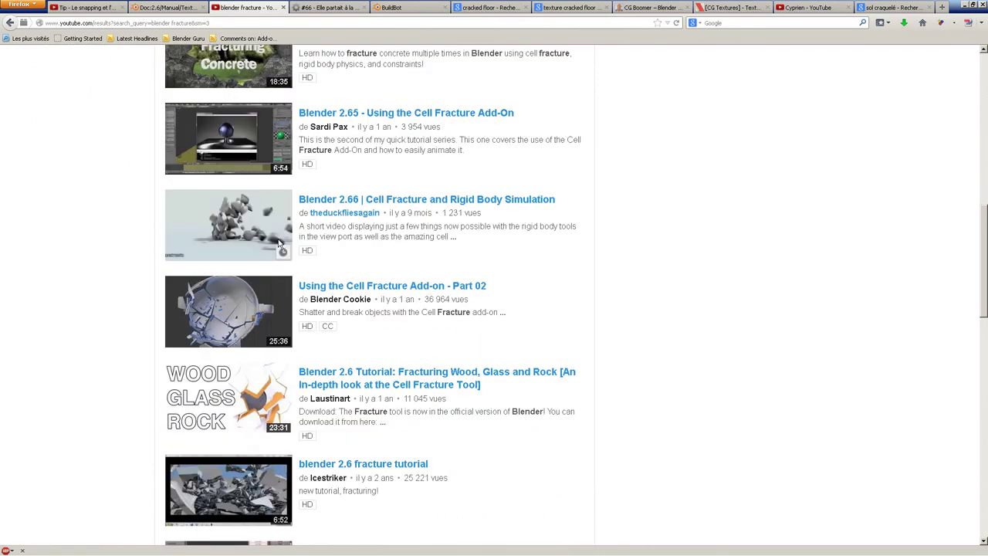
scroll(273, 326, "down", 3)
scroll(272, 326, "down", 2)
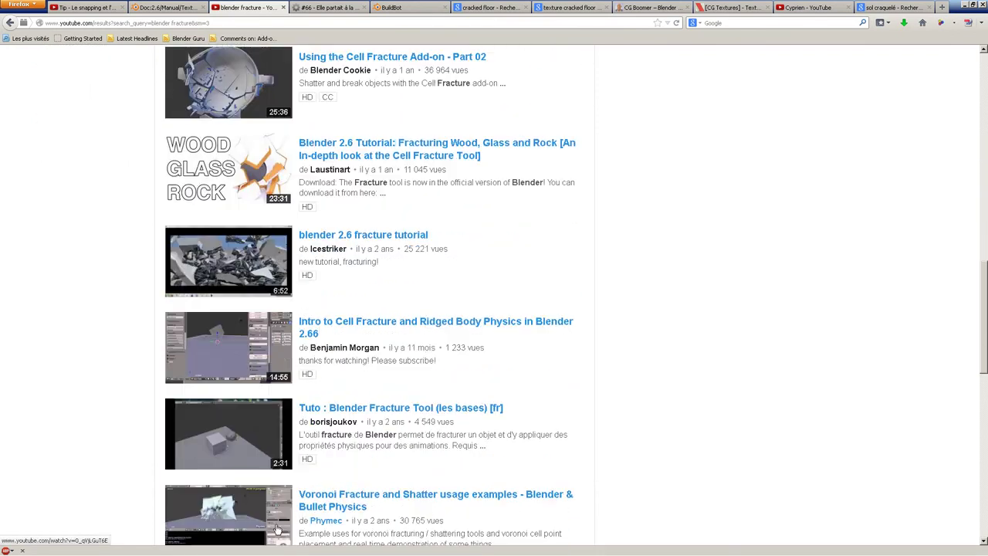
left_click(268, 544)
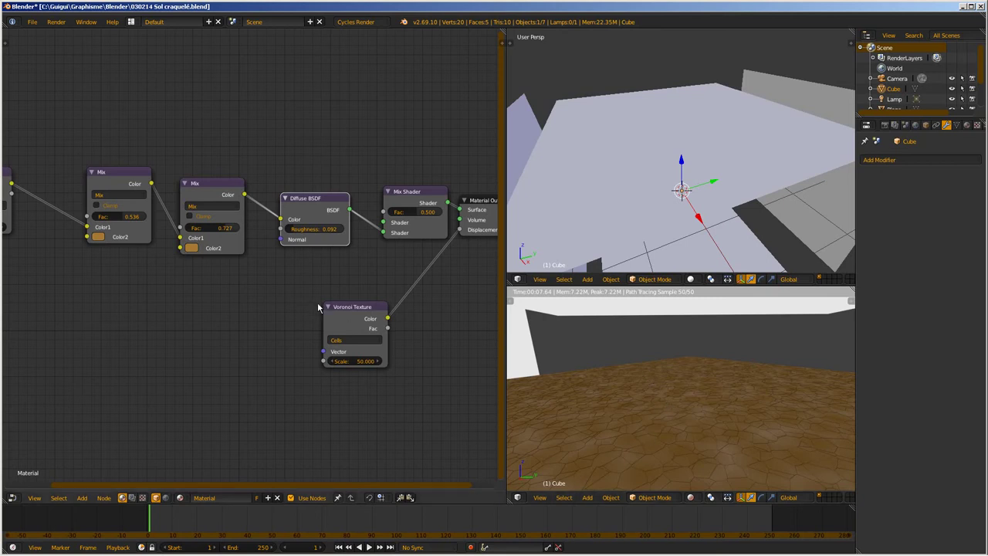
scroll(217, 271, "down", 1)
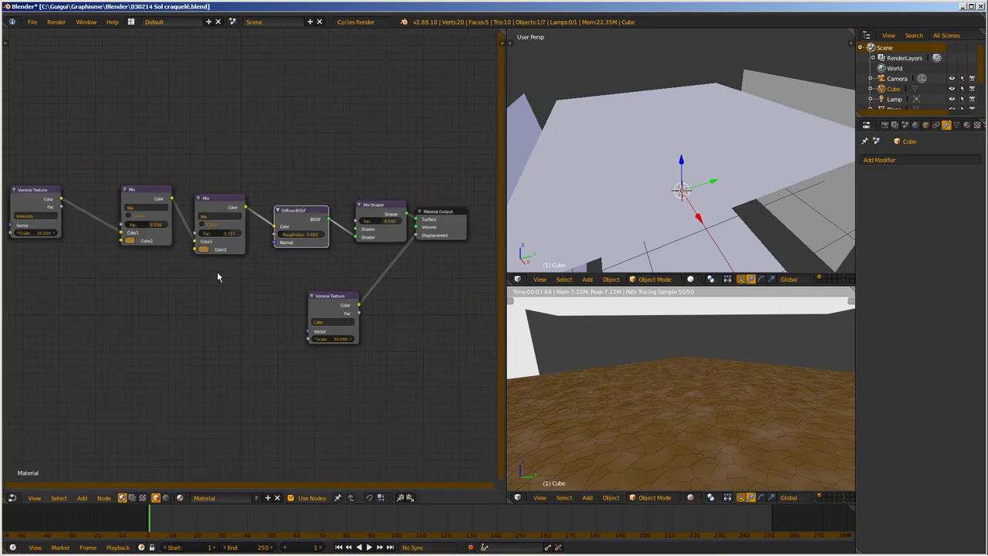
middle_click_drag(143, 273, 275, 345)
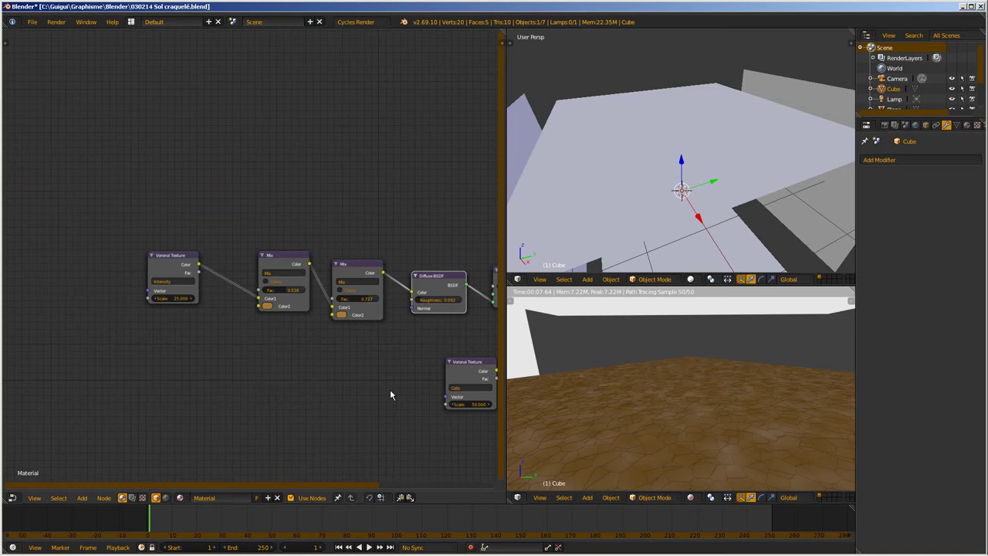
left_click(159, 281)
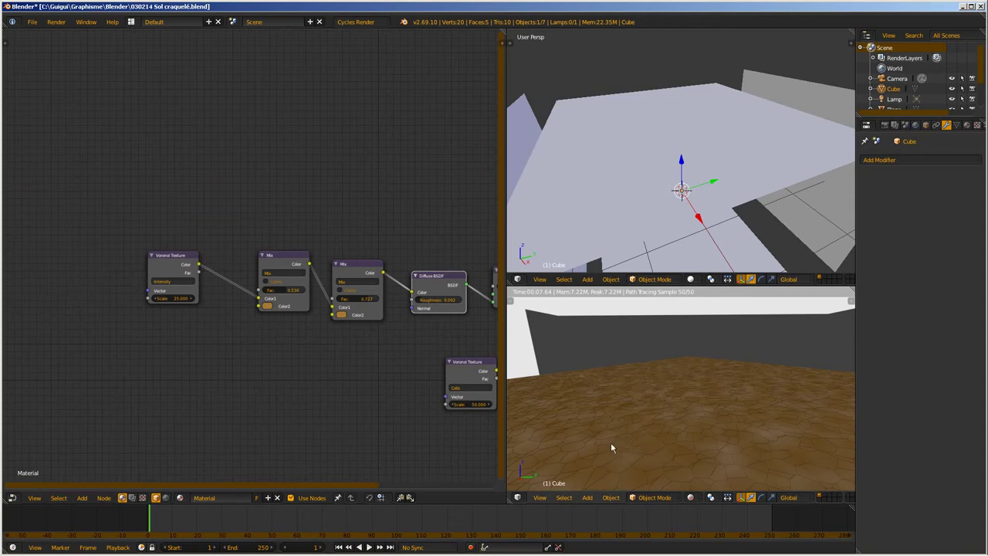
left_click(173, 283)
middle_click_drag(656, 395, 675, 424)
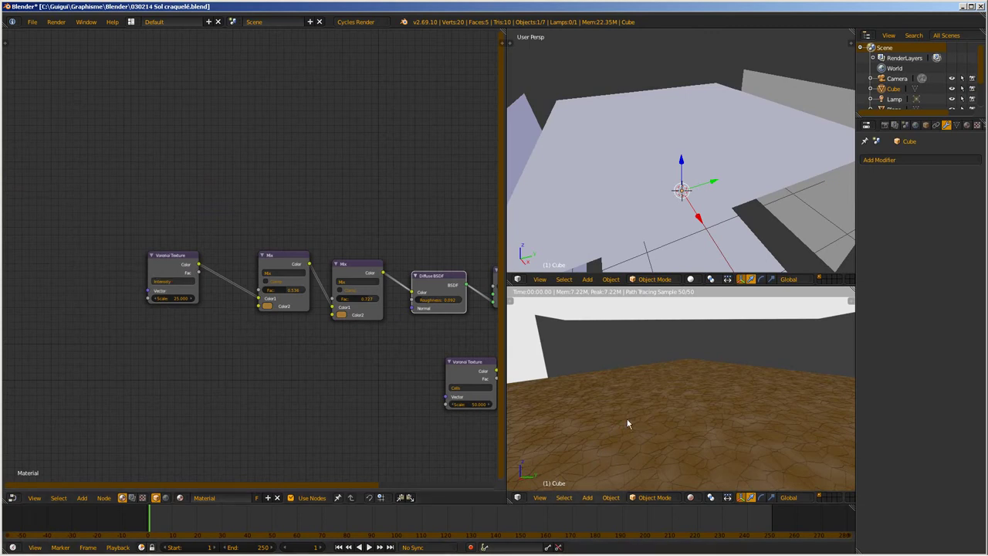
- Unlink the second Mix node from the Diffuse BSDF color to compare the ground's look, and link it back
scroll(664, 394, "down", 3)
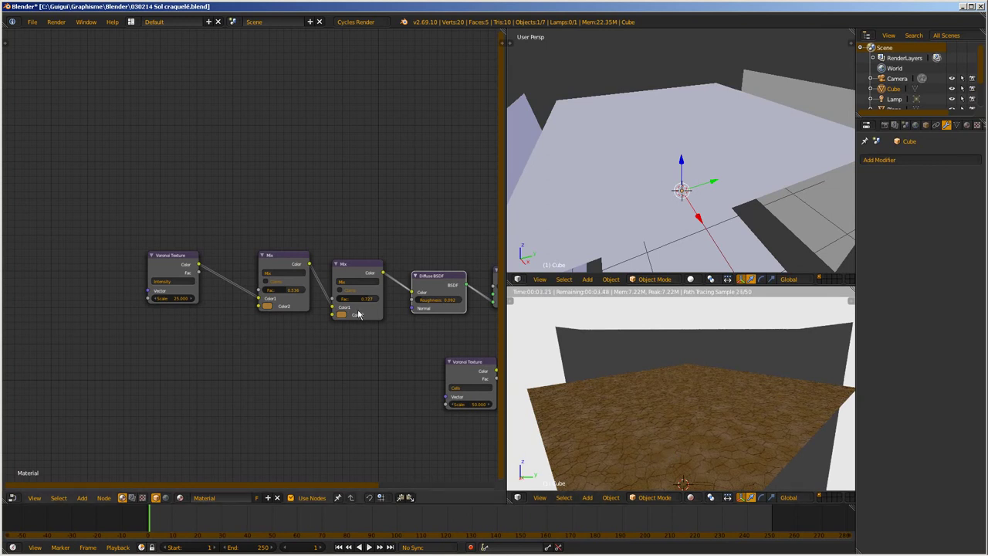
left_click_drag(413, 293, 403, 295)
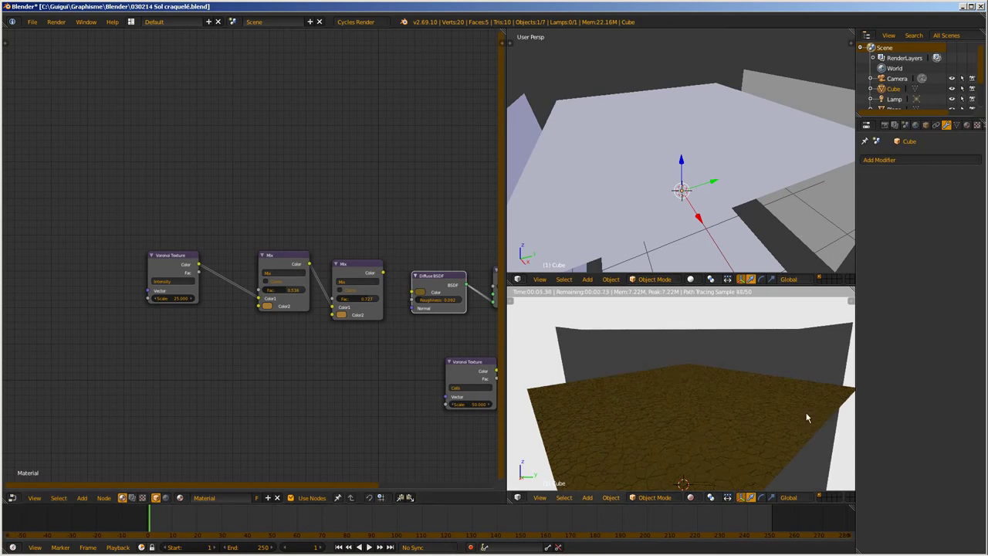
left_click_drag(381, 273, 413, 293)
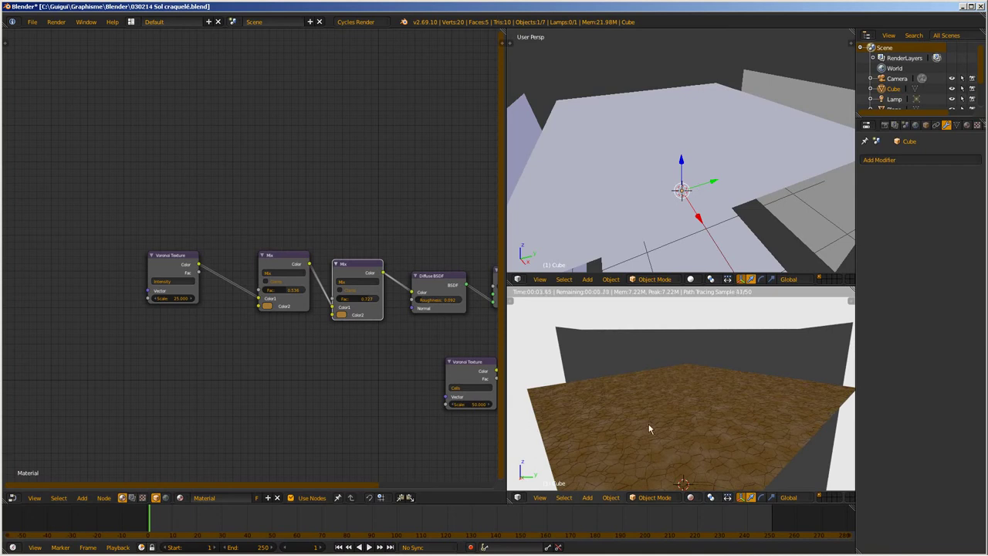
- Move the first Mix node nearer the Voronoi Texture, raise its factor, and delete the second Mix node
left_click_drag(277, 263, 254, 268)
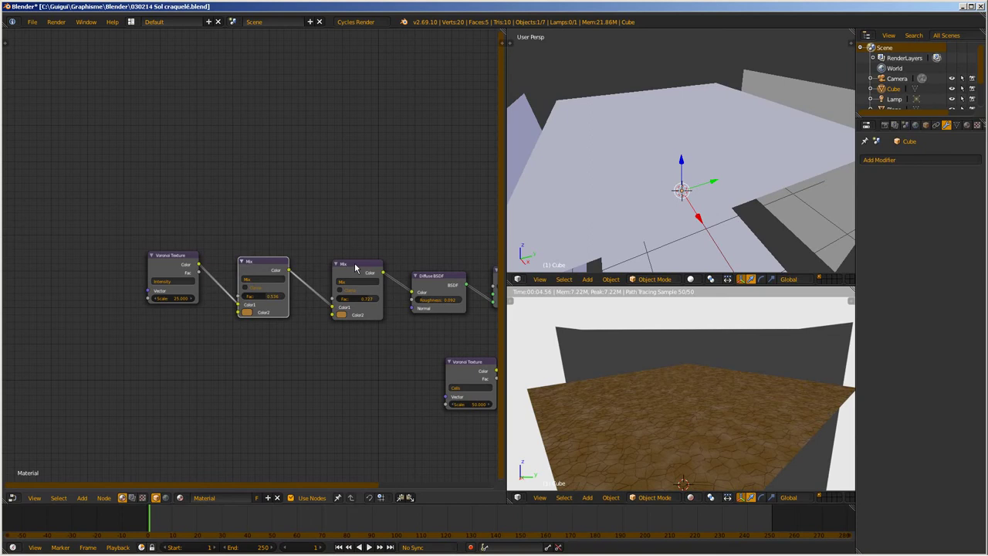
left_click(360, 267)
left_click(261, 278)
left_click_drag(261, 302, 305, 302)
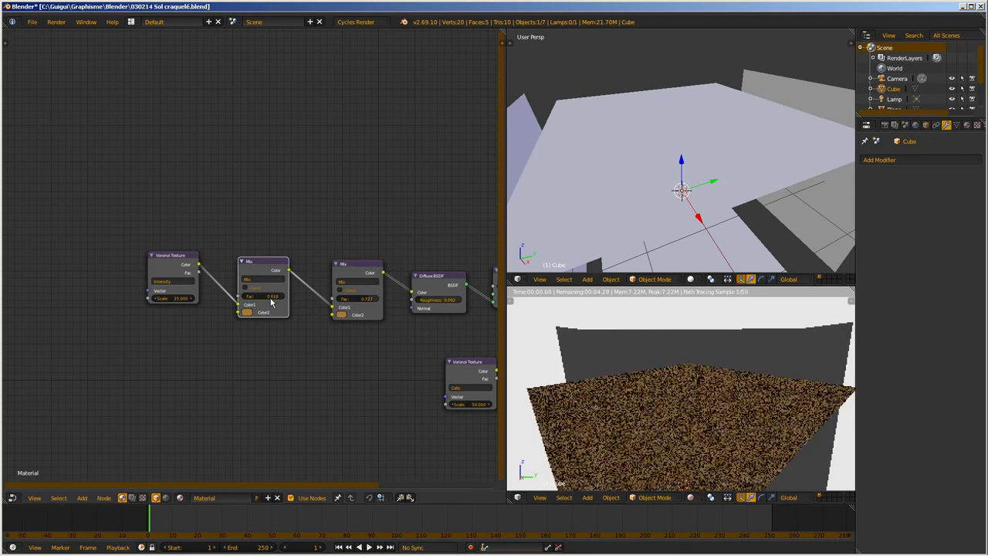
left_click(355, 267)
key("x")
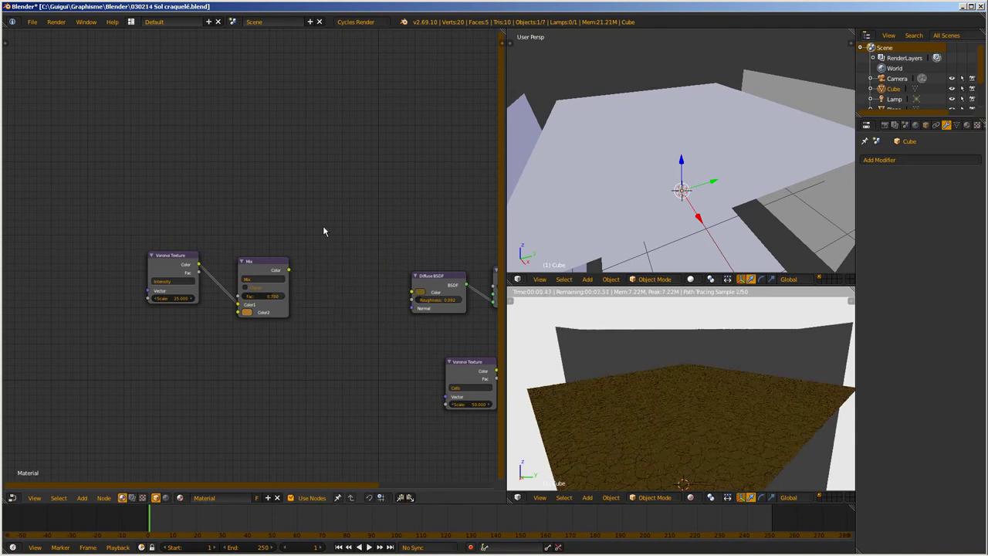
- Link the remaining Mix node to the Diffuse BSDF color and set its mix factor to 0.800
left_click_drag(288, 270, 327, 269)
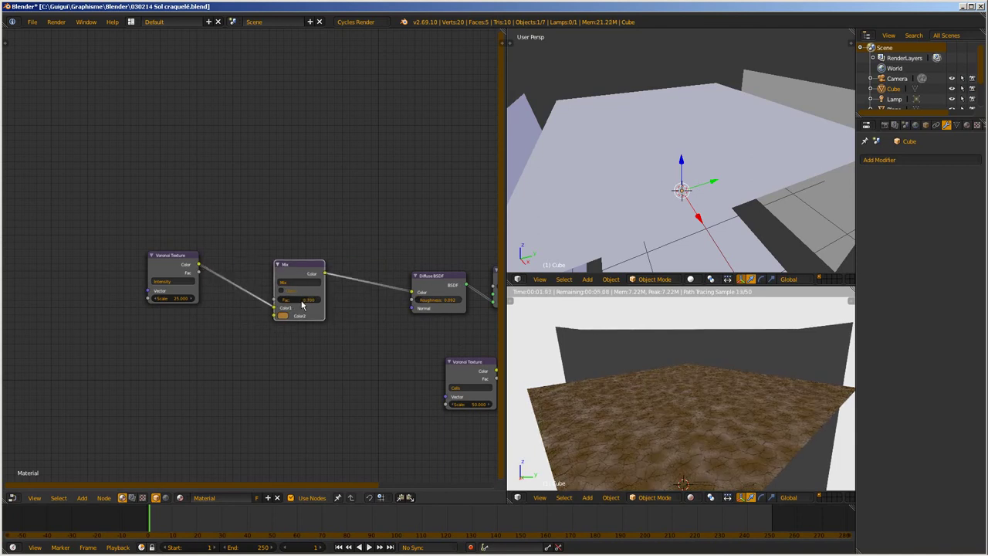
left_click_drag(294, 304, 345, 346)
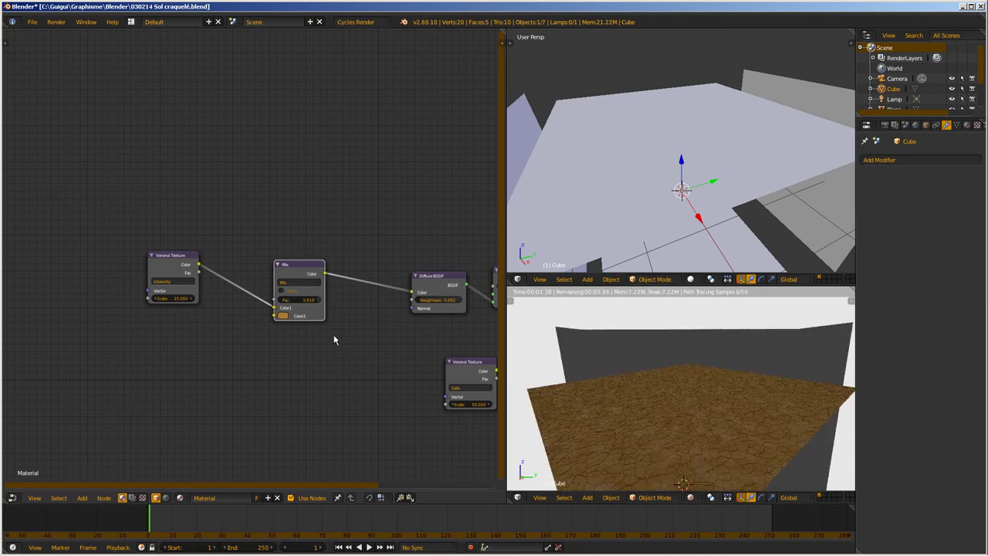
left_click_drag(310, 304, 310, 304)
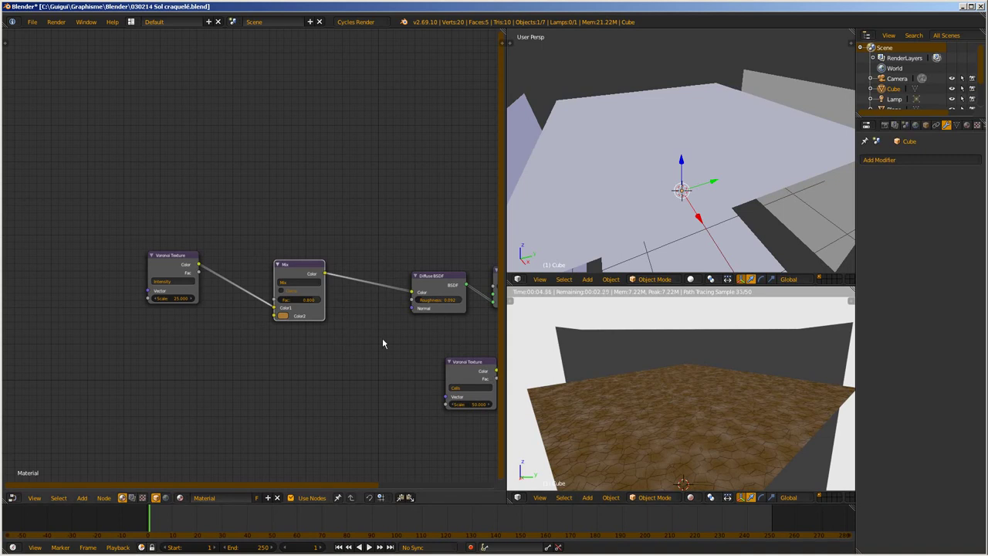
- Delete the Mix Shader node and link the Diffuse BSDF directly to the Material Output's Surface input
scroll(258, 323, "down", 1)
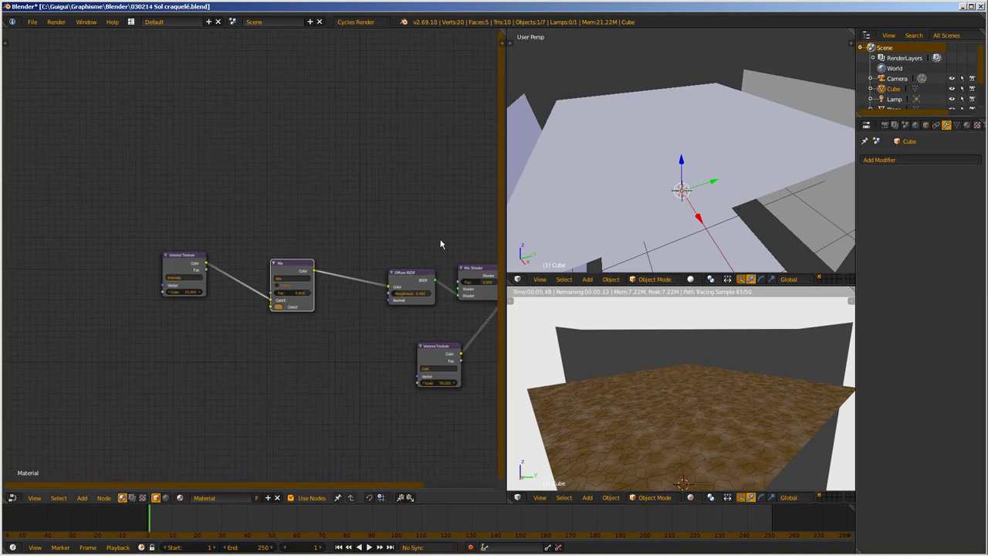
middle_click_drag(441, 247, 296, 255)
left_click_drag(260, 273, 240, 266)
left_click_drag(326, 267, 311, 268)
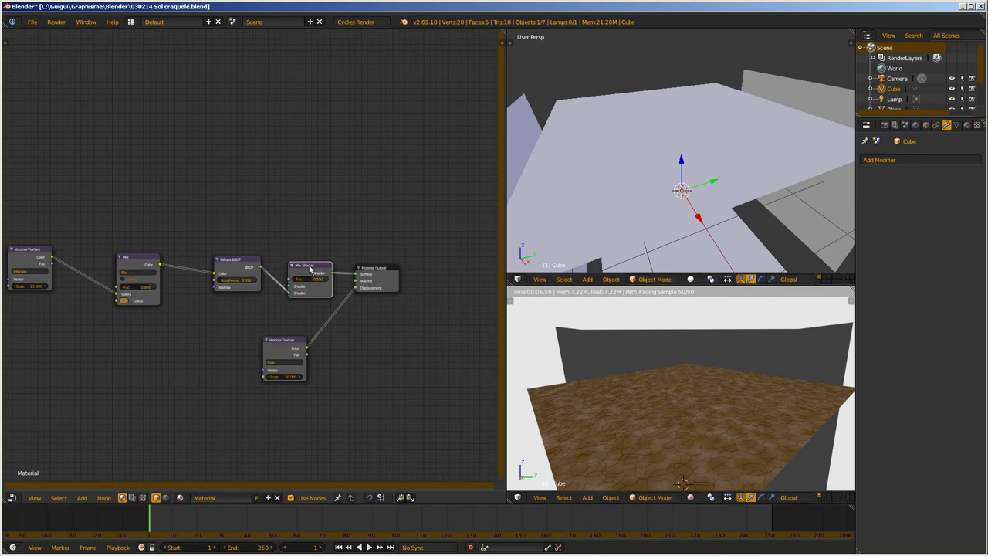
key("x")
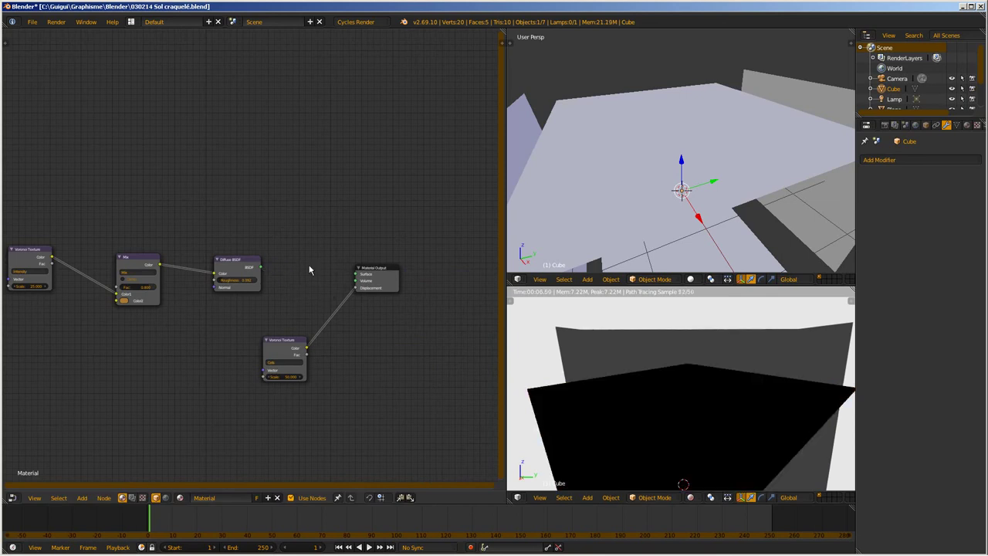
left_click(260, 268)
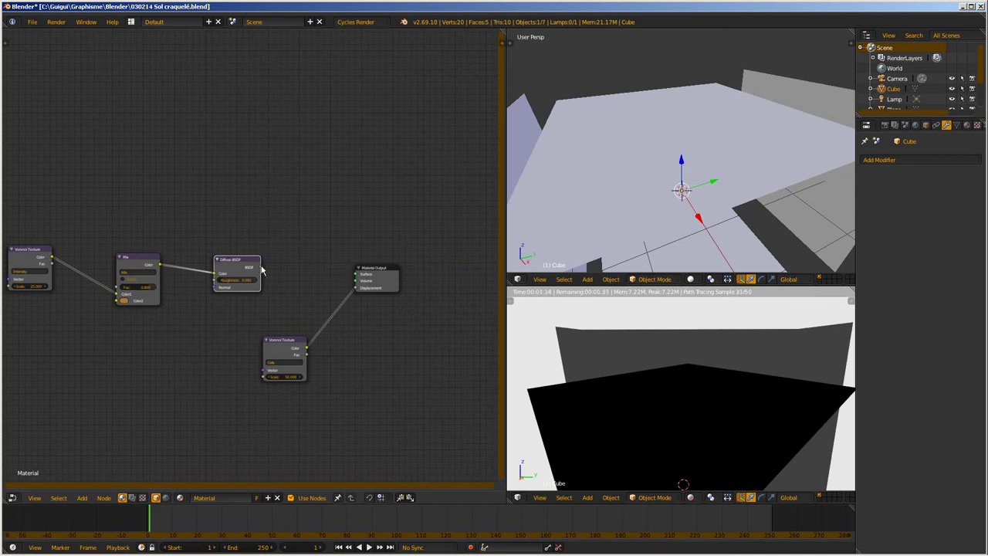
left_click_drag(261, 267, 356, 275)
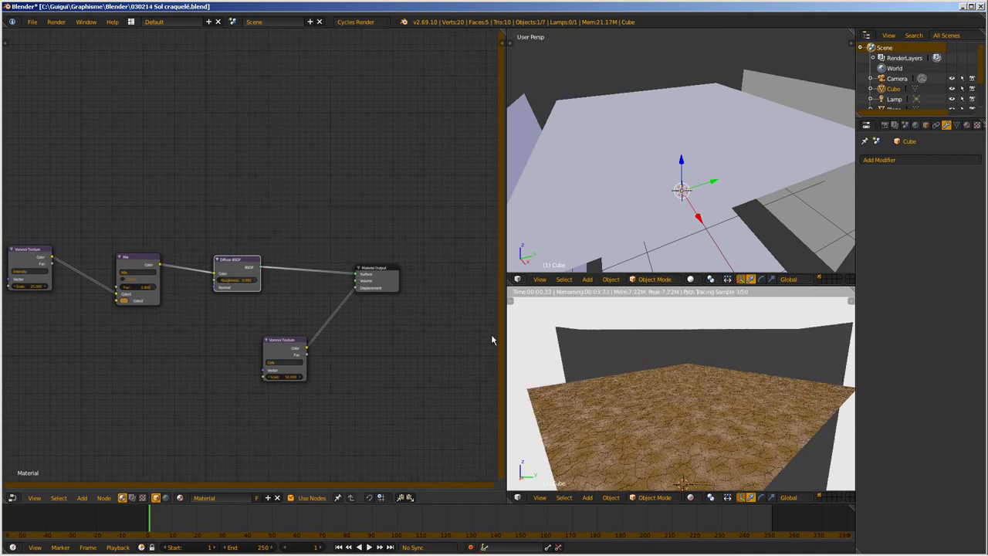
- Move the Diffuse BSDF, Mix and color Voronoi Texture nodes closer to the Material Output in a compact row
scroll(485, 326, "down", 1)
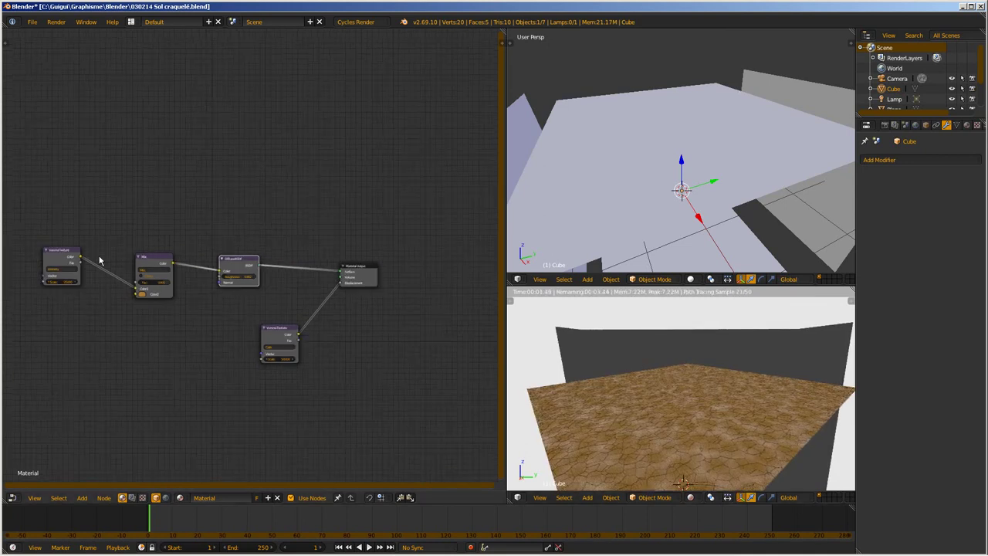
left_click(162, 263)
left_click_drag(162, 262, 274, 263)
left_click_drag(180, 260, 218, 255)
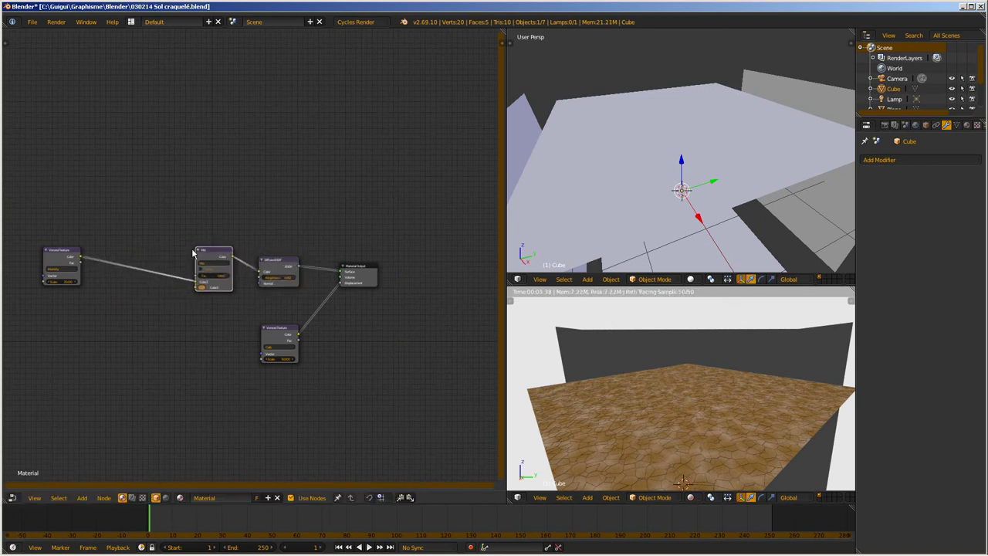
left_click_drag(75, 253, 186, 255)
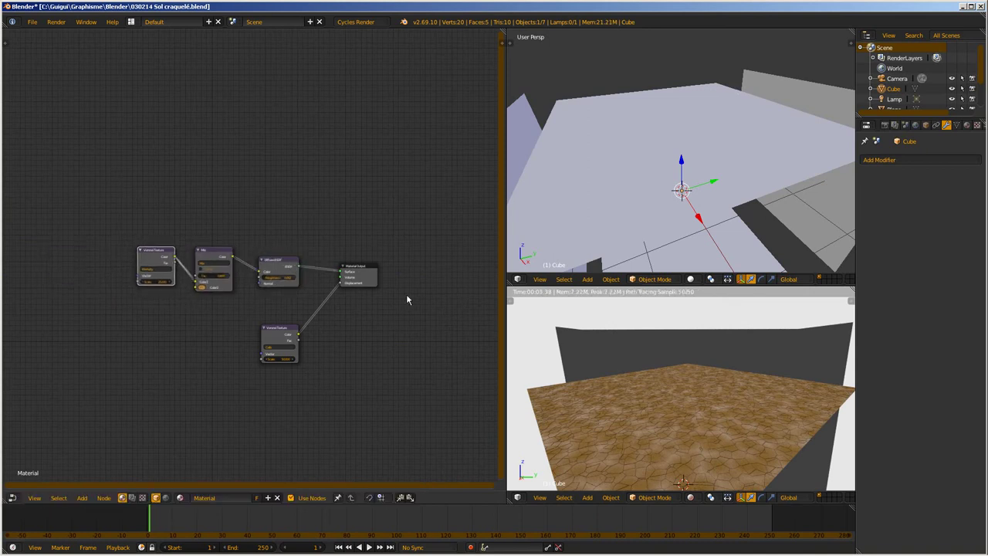
scroll(311, 325, "up", 2)
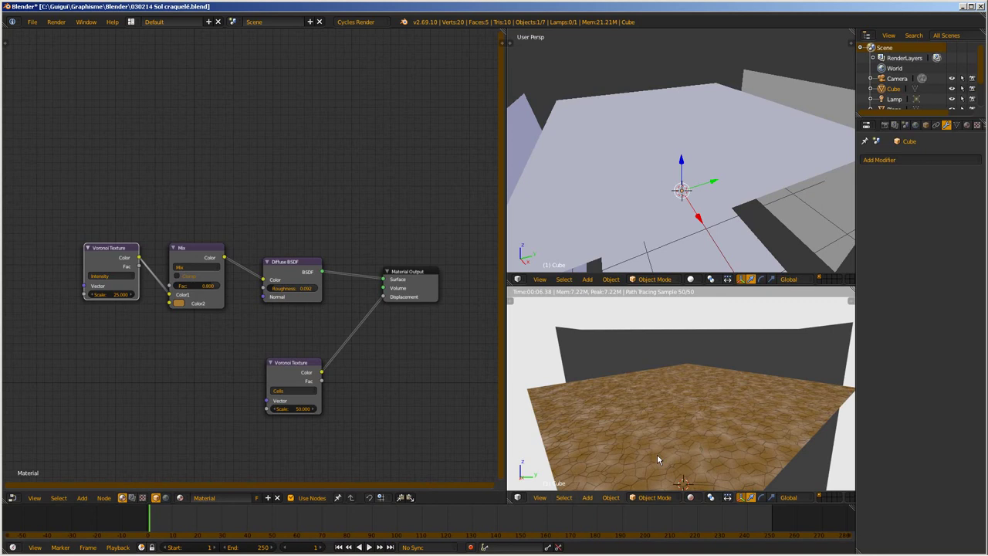
mouse_move(401, 554)
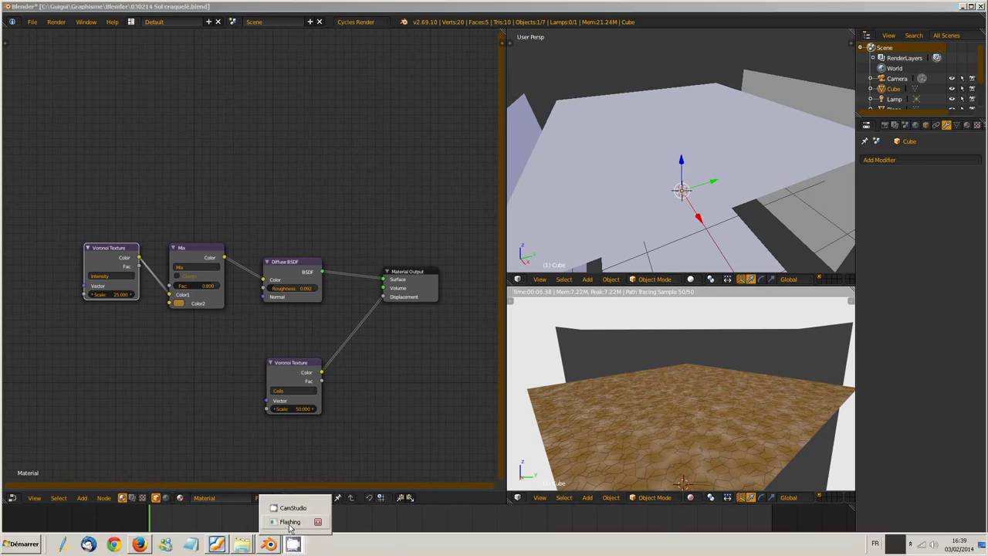
mouse_move(294, 544)
left_click(292, 507)
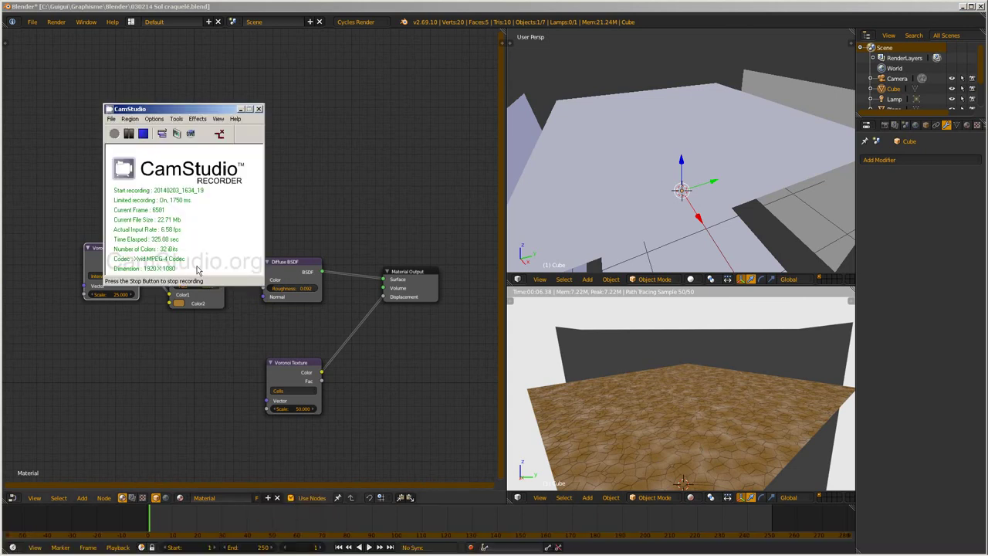